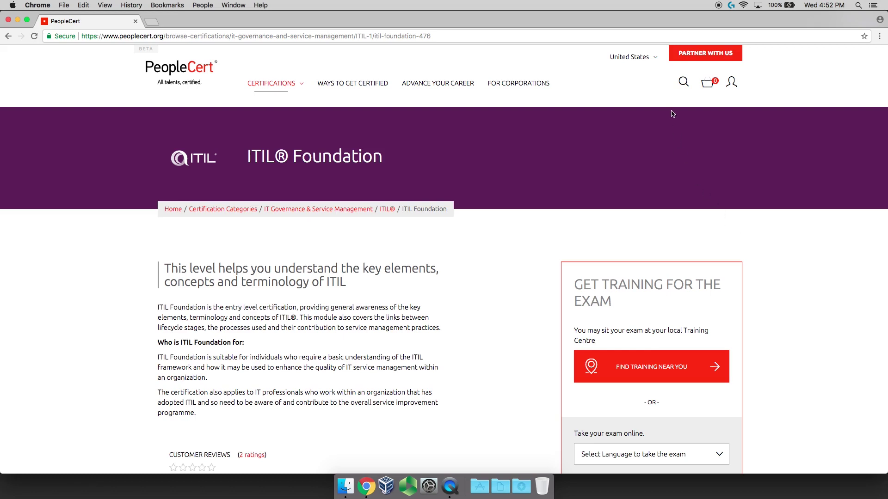
Keep United States as the country and choose English as the online exam language.
left_click(655, 57)
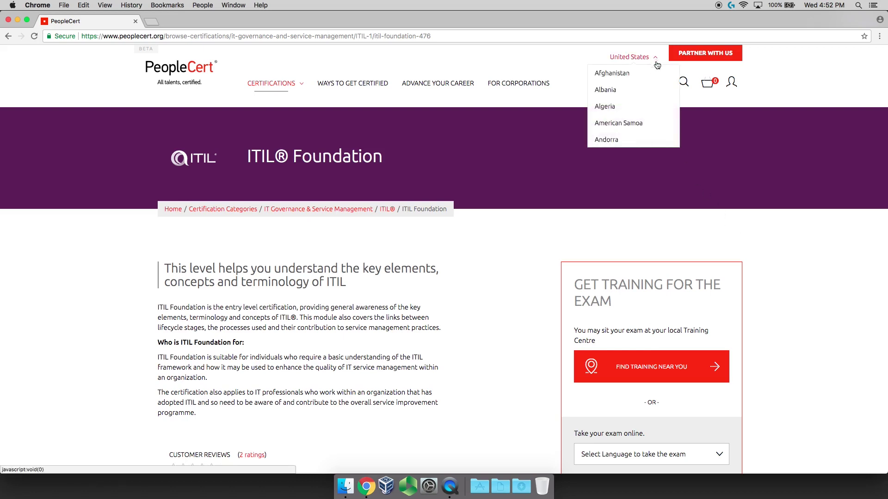
scroll(658, 91, "down", 3)
scroll(658, 97, "down", 2)
scroll(660, 101, "up", 4)
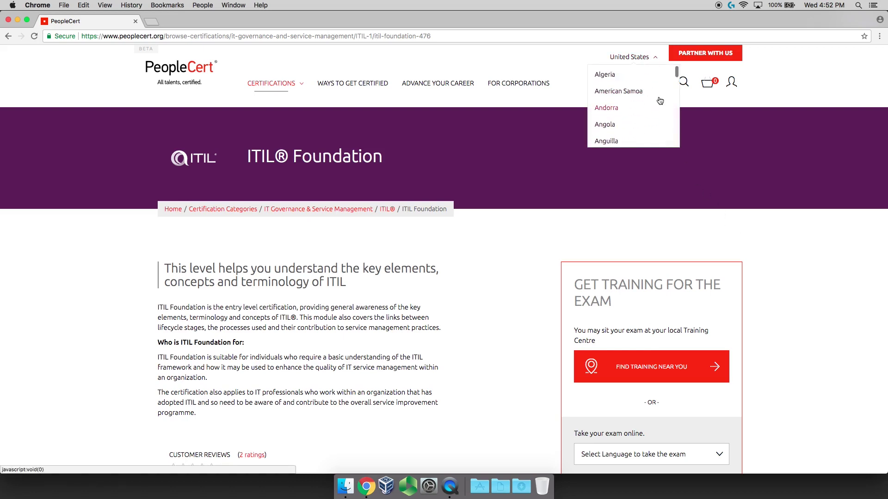
left_click(655, 57)
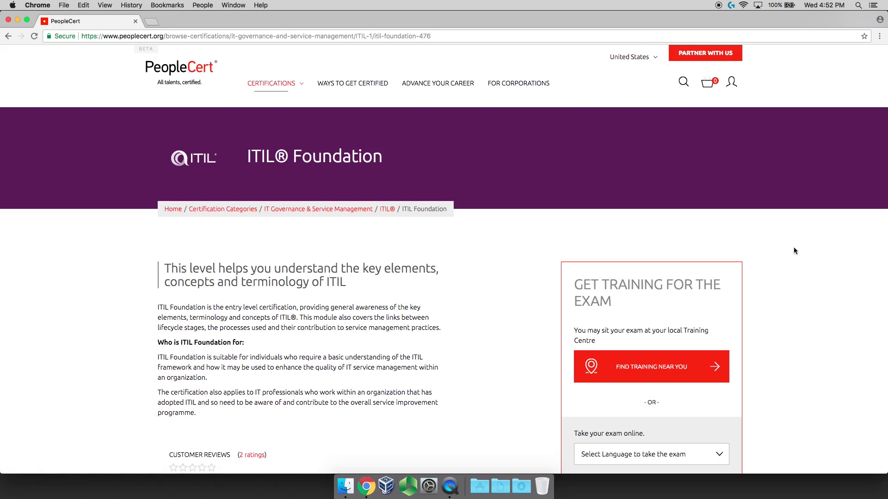
scroll(793, 247, "down", 3)
scroll(793, 246, "down", 2)
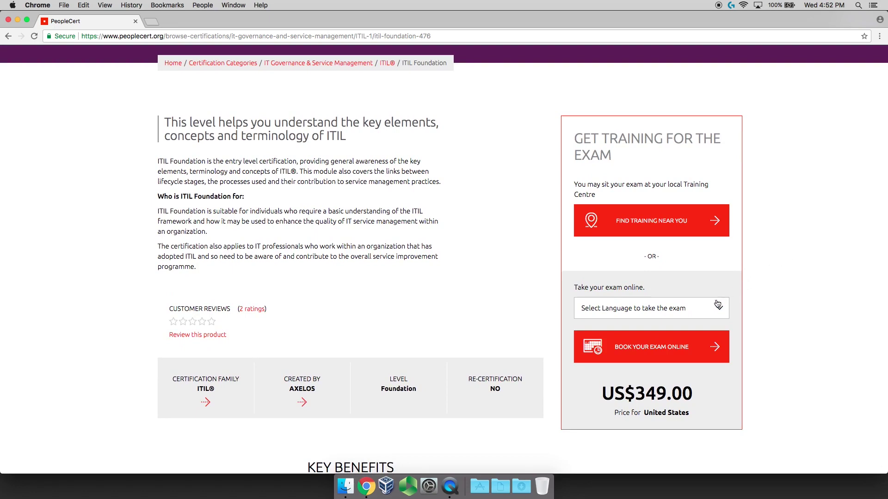
left_click(704, 311)
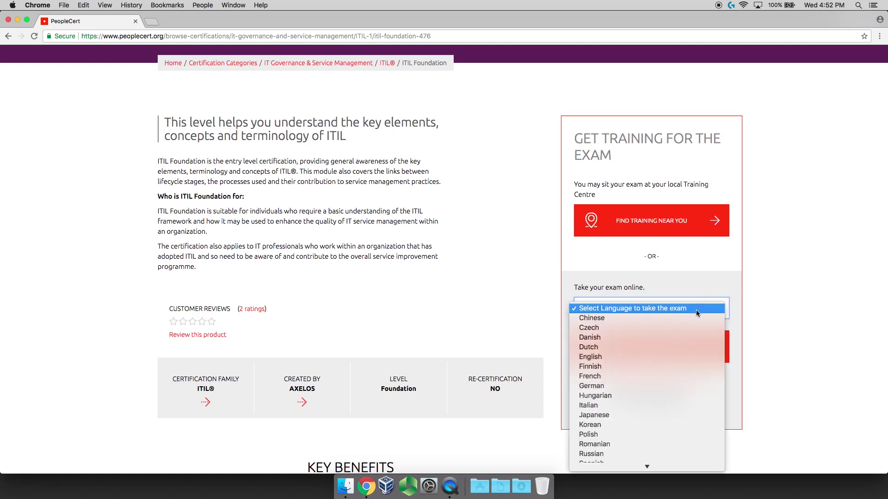
left_click(692, 357)
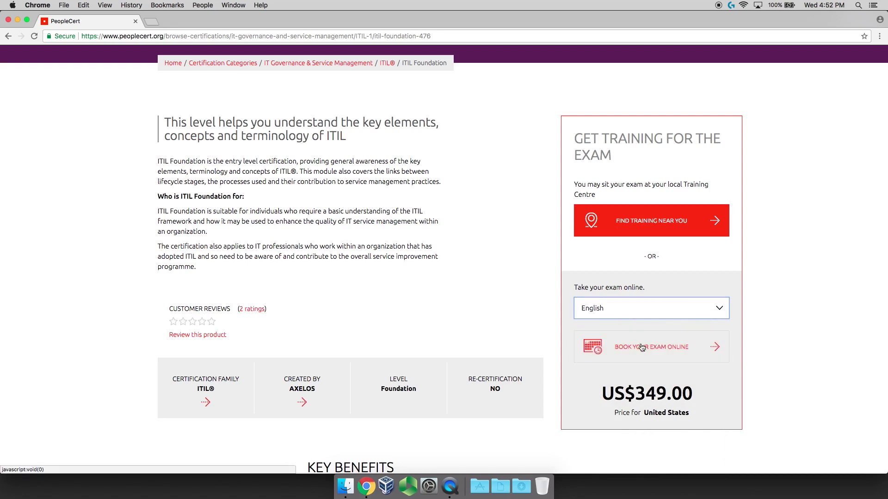
Begin online booking of the English exam and expand the slot time-zone list.
left_click(678, 359)
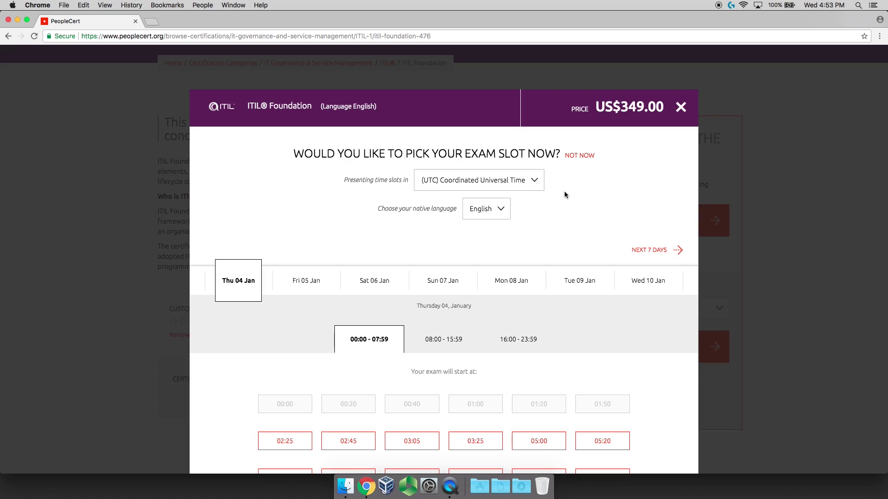
left_click(533, 181)
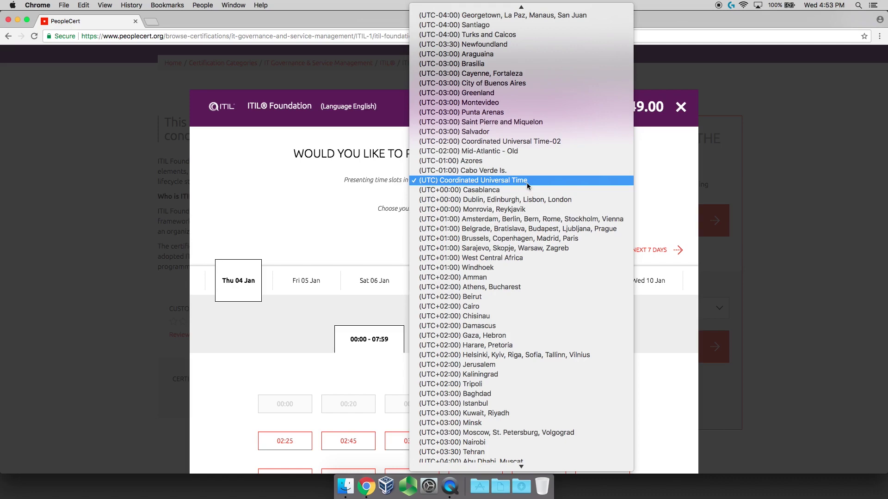
scroll(526, 183, "up", 5)
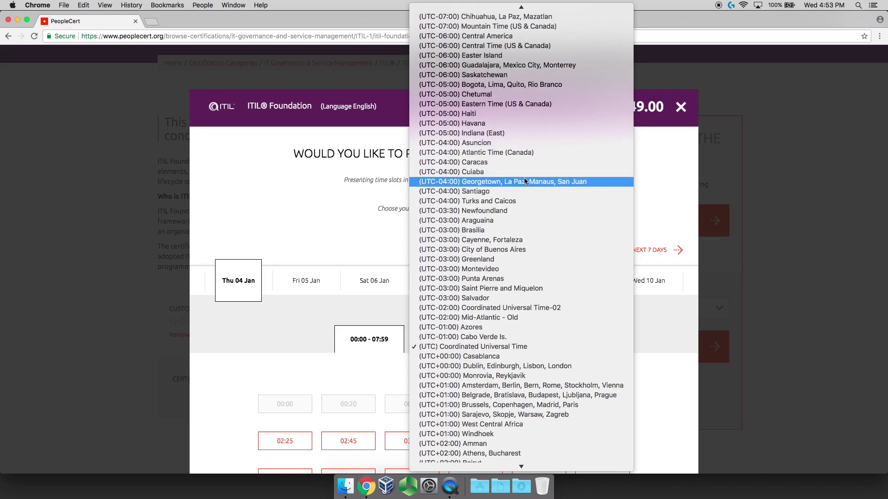
Show slots in Eastern Time (US & Canada) and select the 08:20 start in the 08:00–15:59 range.
left_click(494, 104)
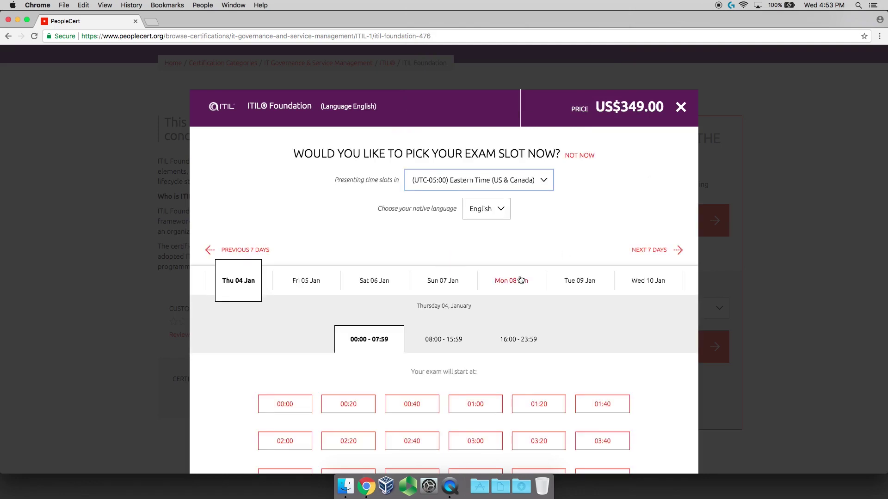
left_click(443, 345)
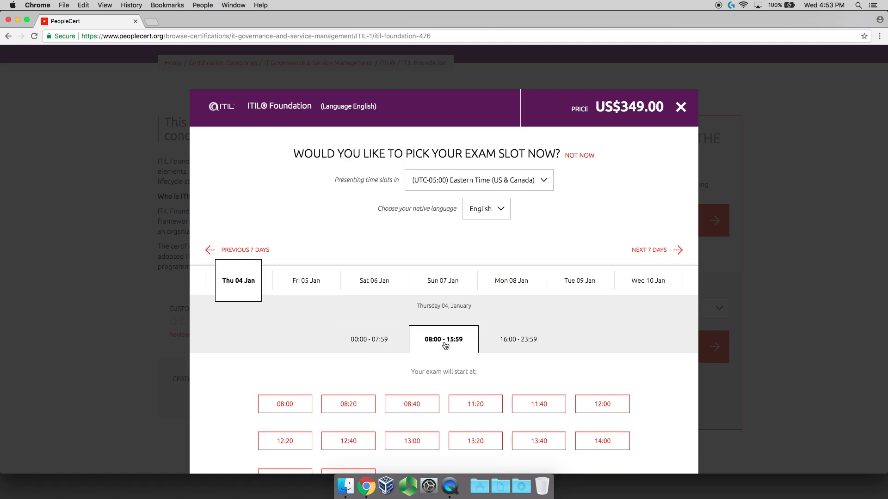
left_click(356, 406)
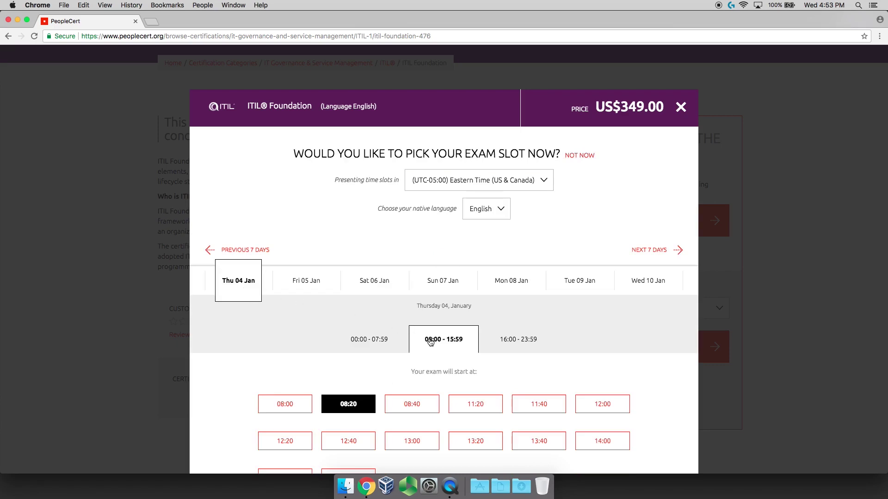
scroll(465, 375, "down", 5)
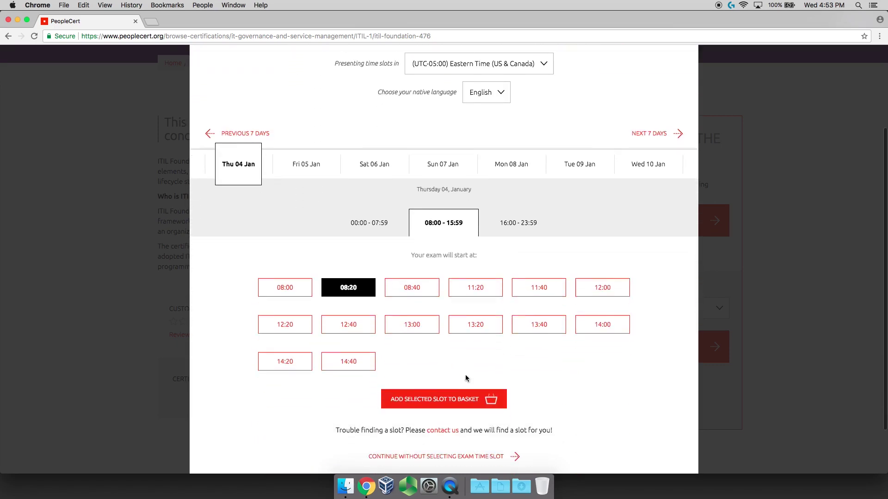
Add the Thursday 04 January 08:20 slot to the basket and highlight its date and time.
left_click(439, 381)
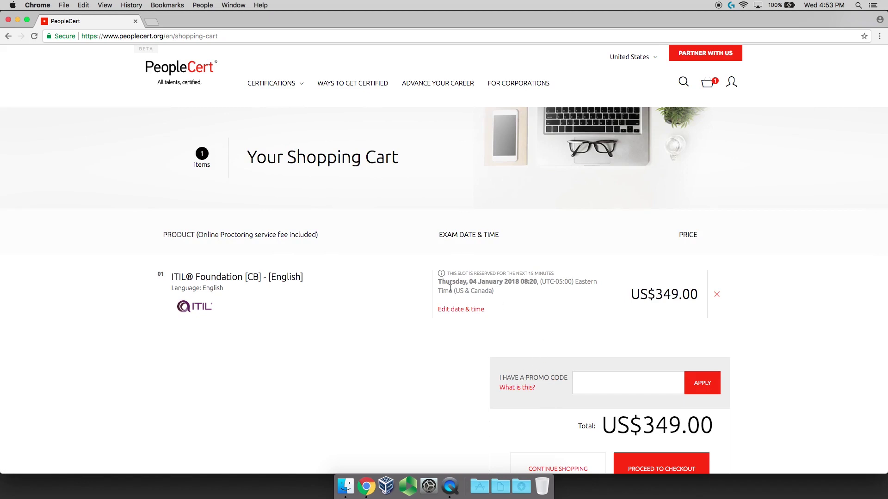
left_click(436, 282)
left_click_drag(435, 283, 538, 283)
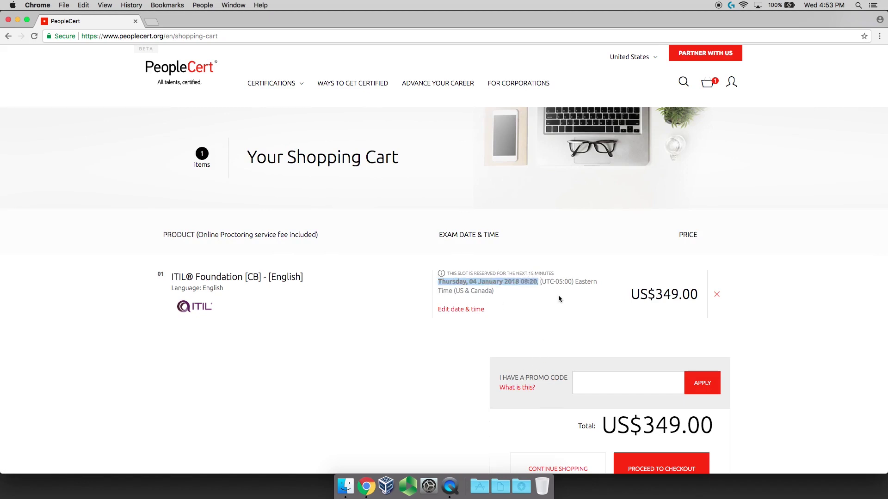